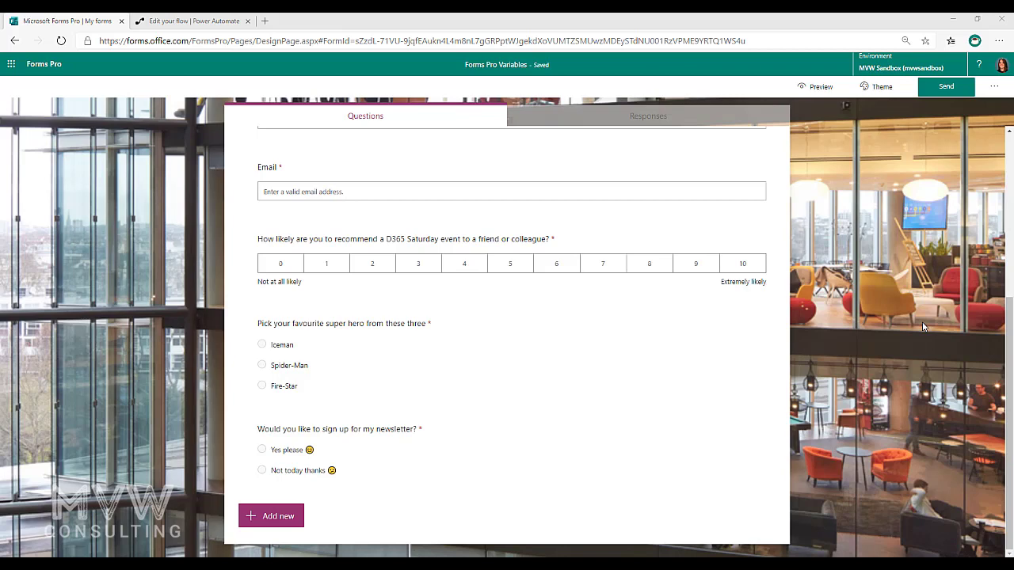
# Examine the newsletter sign-up question and its answer options in the Forms Pro Variables survey
pyautogui.click(477, 435)
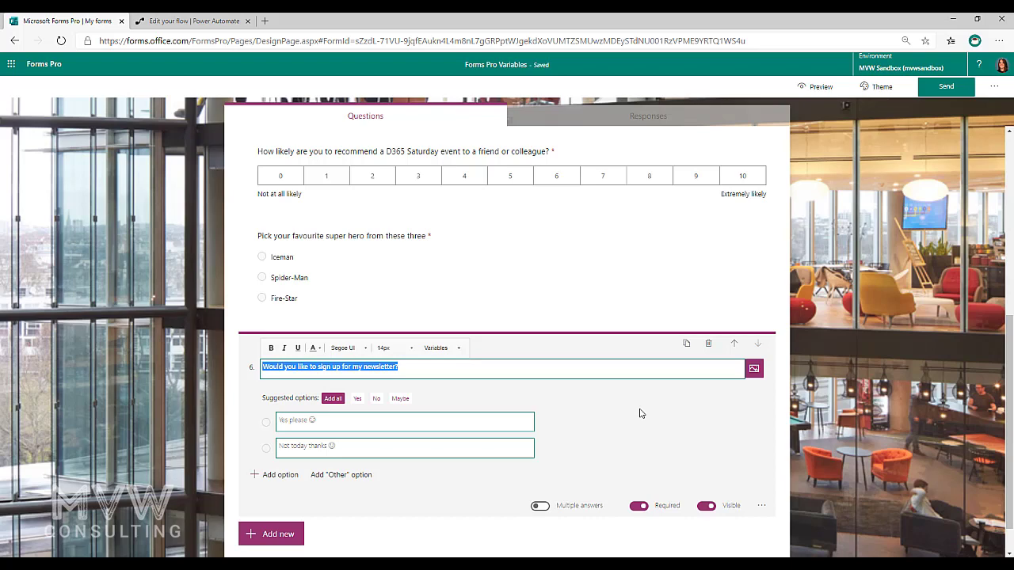
pyautogui.click(904, 384)
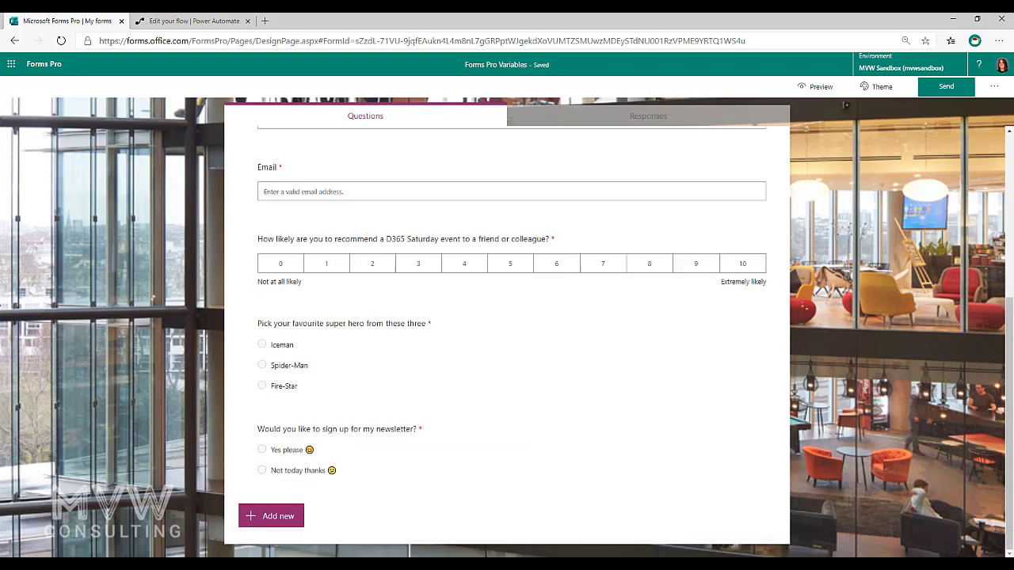
# Switch to the Power Automate flow and inspect the Form Id and Response Id of the Get Survey Response Details action
pyautogui.click(190, 21)
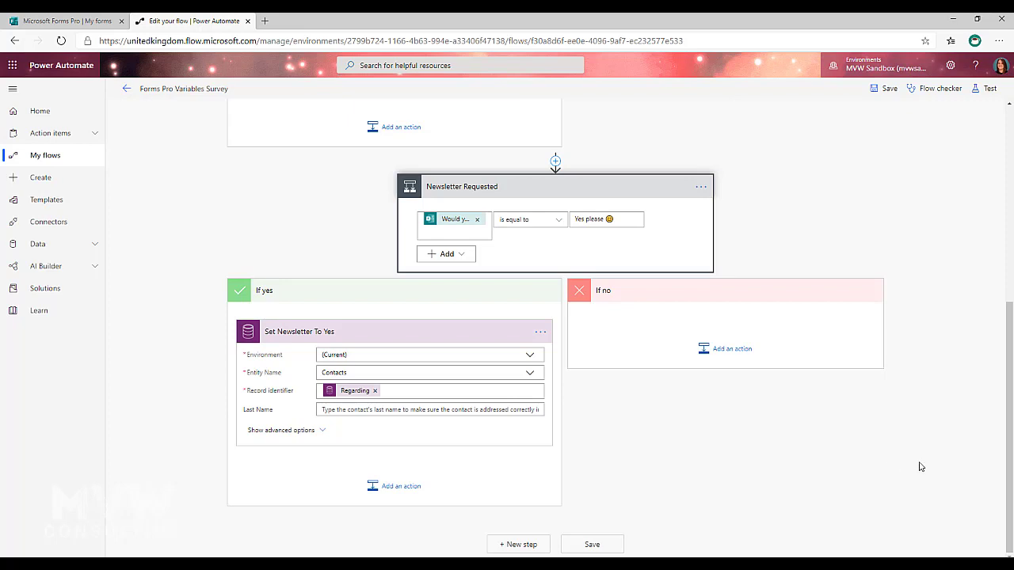
pyautogui.scroll(5, 923, 460)
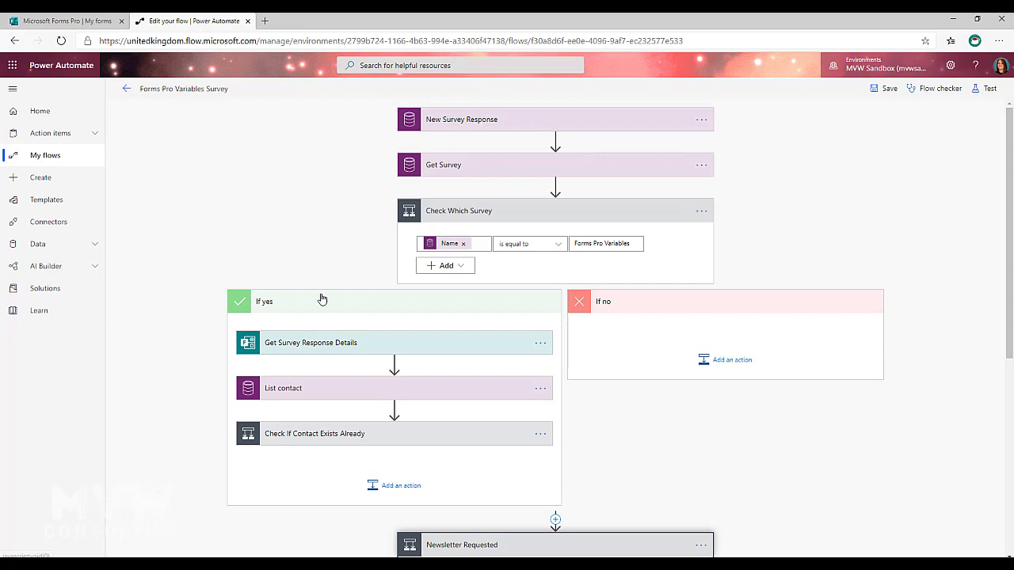
pyautogui.click(314, 346)
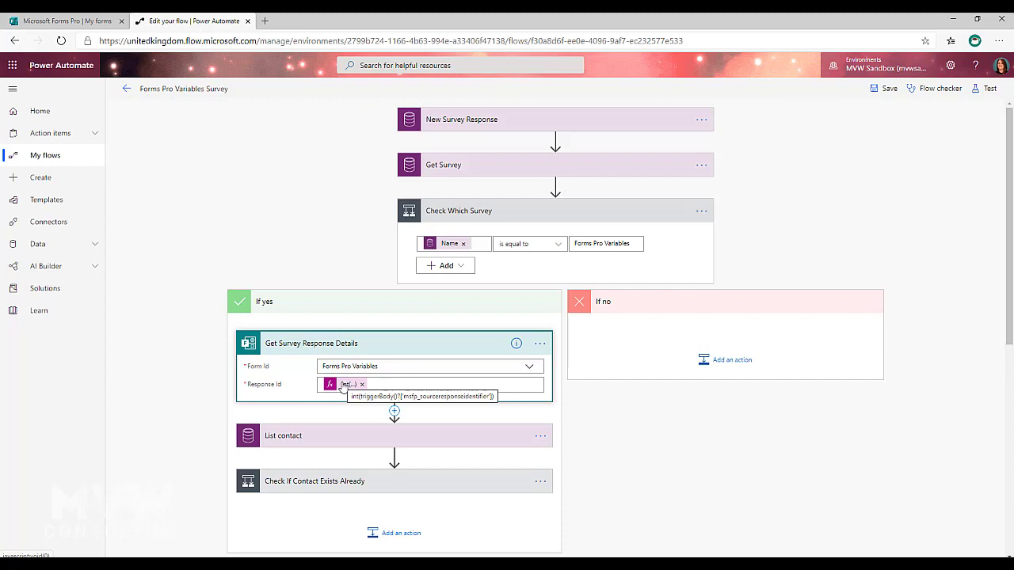
pyautogui.scroll(-1, 630, 440)
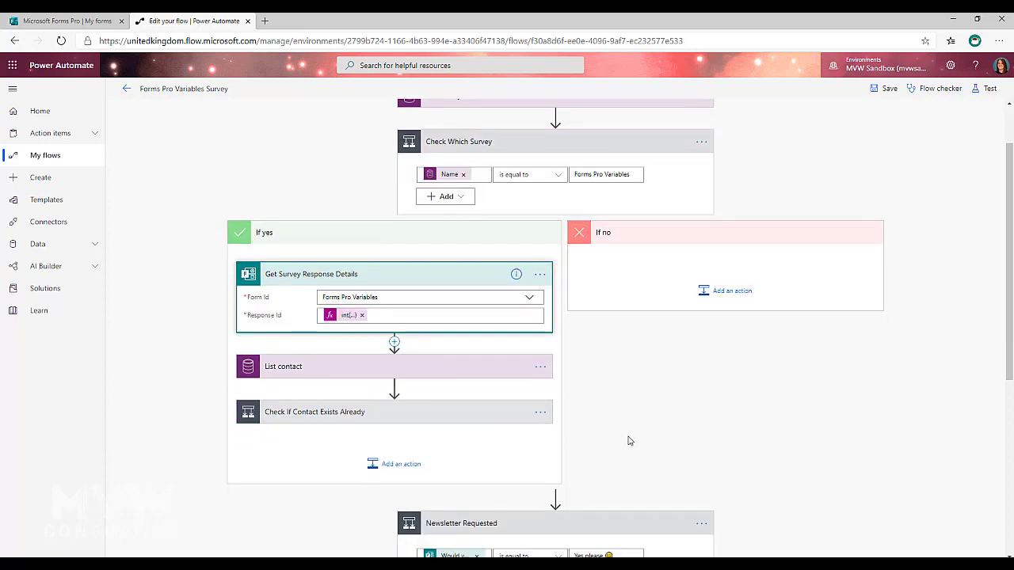
# Check the Newsletter Requested condition's survey question, operator and comparison text against the Get Survey Response Details action
pyautogui.scroll(-3, 792, 421)
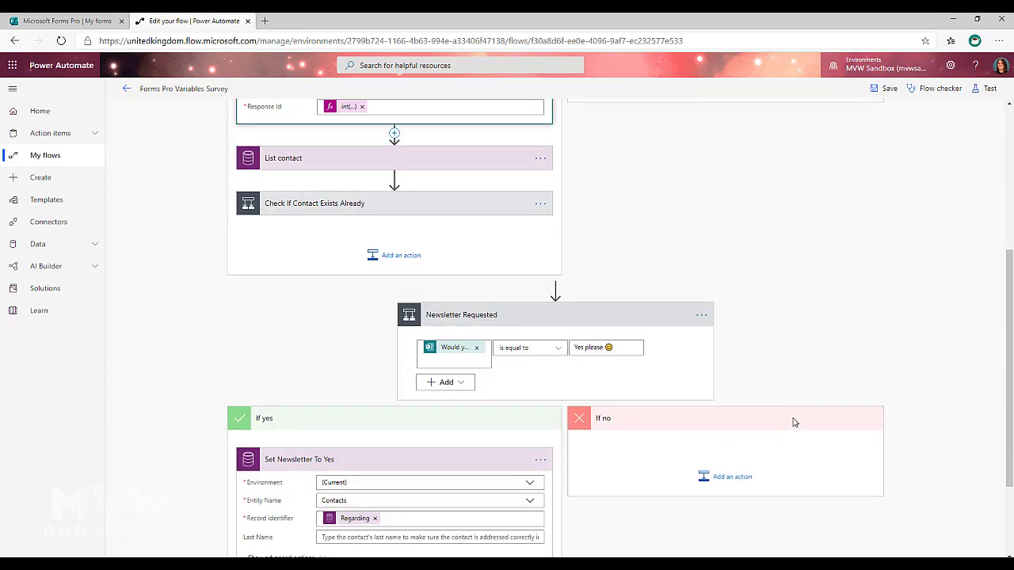
pyautogui.scroll(-1, 426, 338)
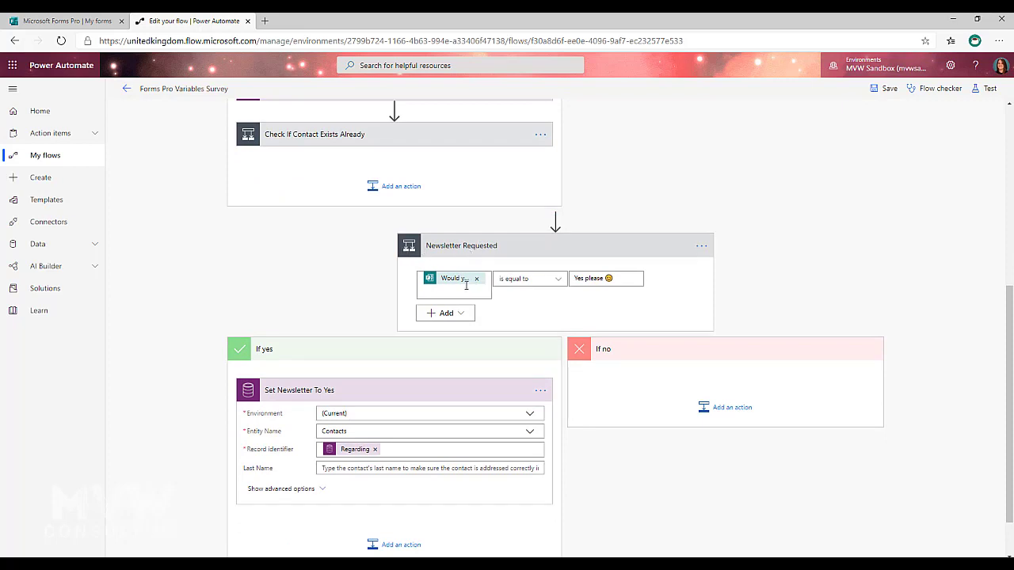
pyautogui.moveTo(461, 283)
pyautogui.scroll(3, 444, 285)
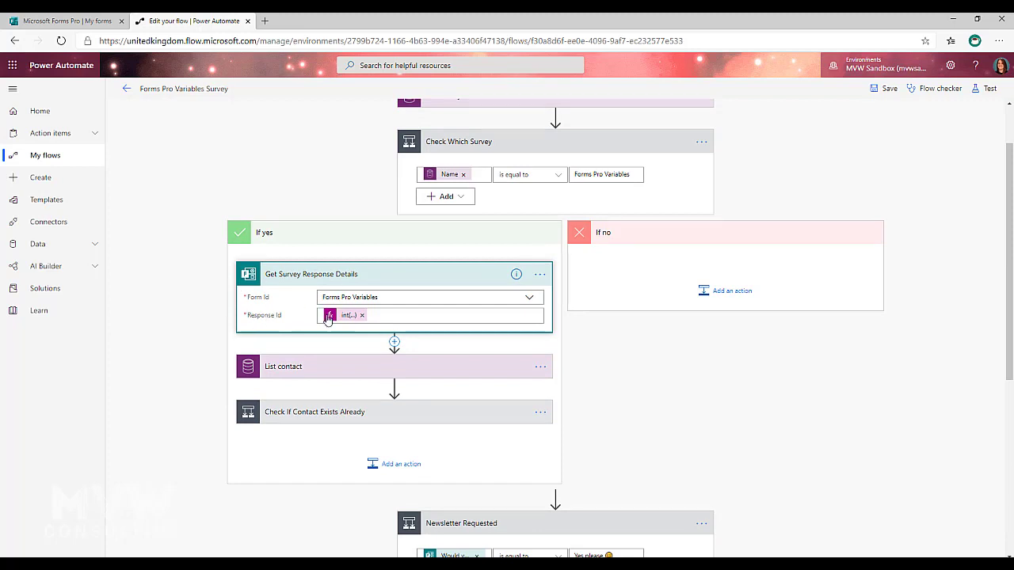
pyautogui.scroll(-3, 744, 398)
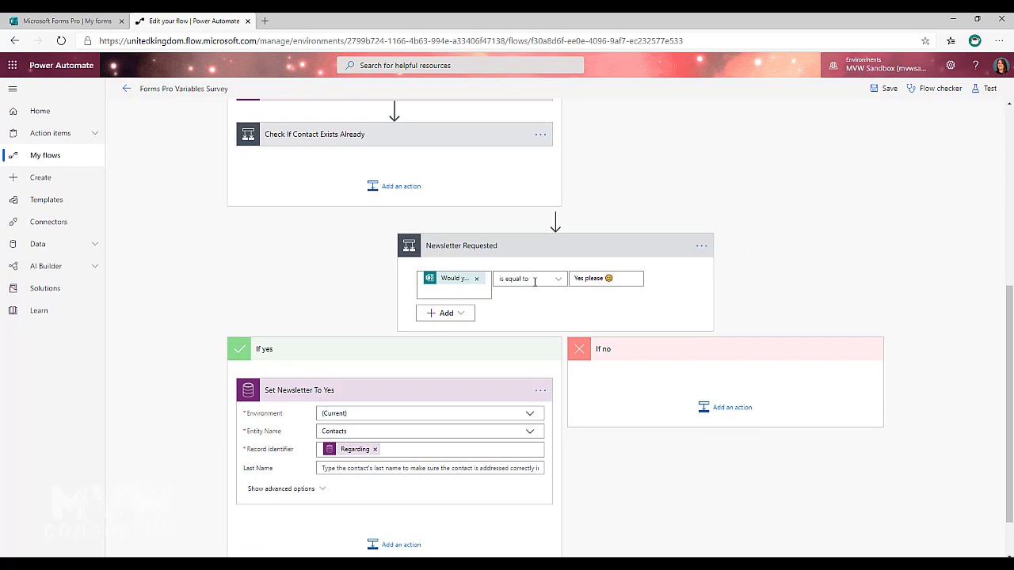
pyautogui.tripleClick(581, 278)
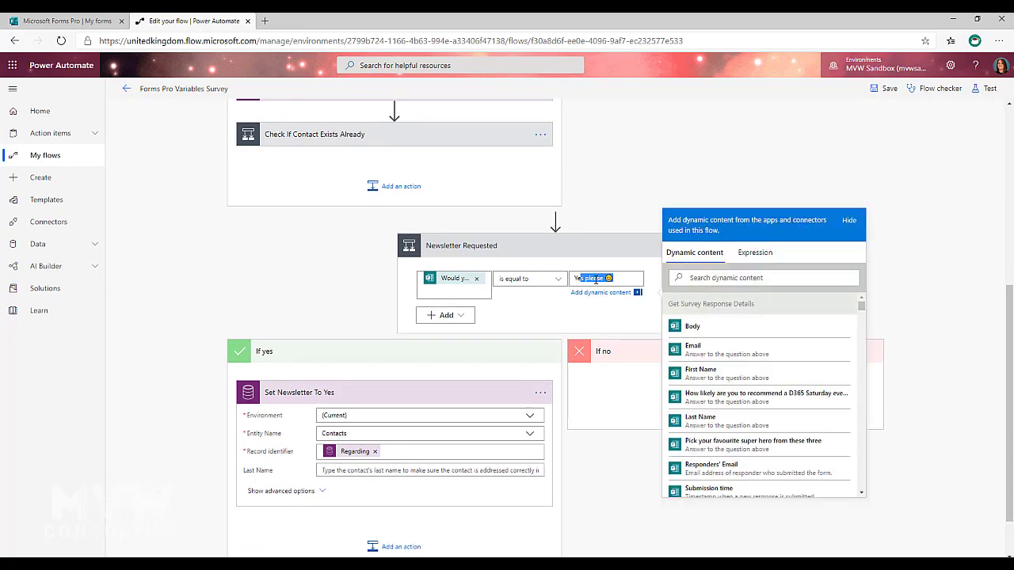
pyautogui.click(577, 278)
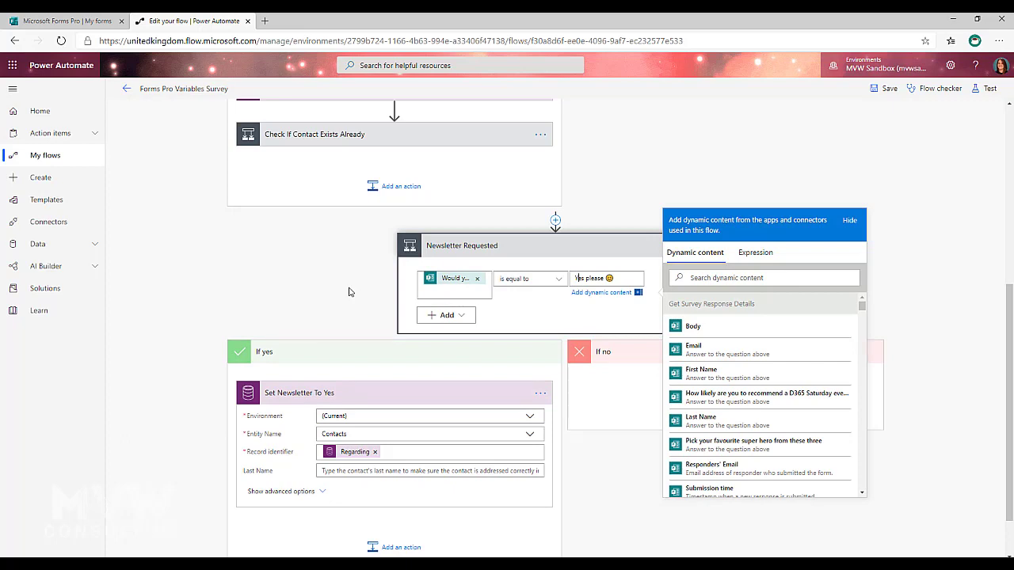
# Show the advanced options of the Set Newsletter To Yes action and examine the choices for its Newsletter field
pyautogui.click(288, 378)
pyautogui.scroll(-1, 281, 392)
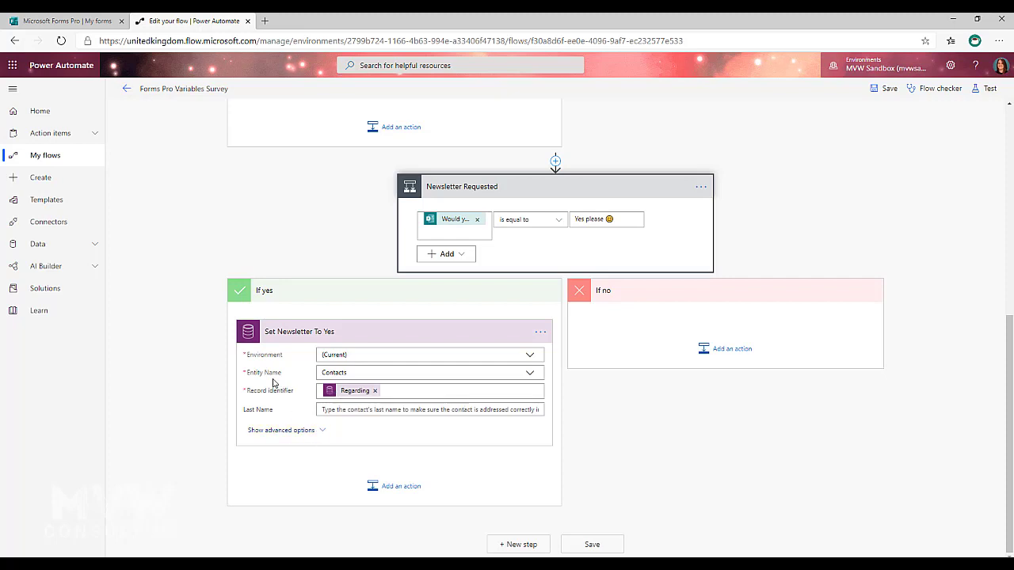
pyautogui.scroll(-3, 273, 383)
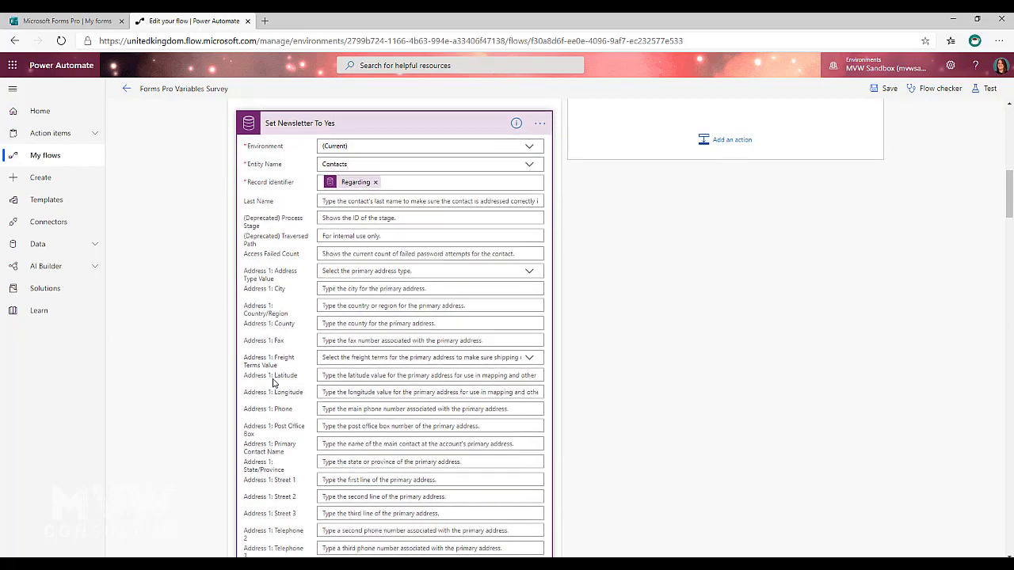
pyautogui.scroll(-20, 274, 383)
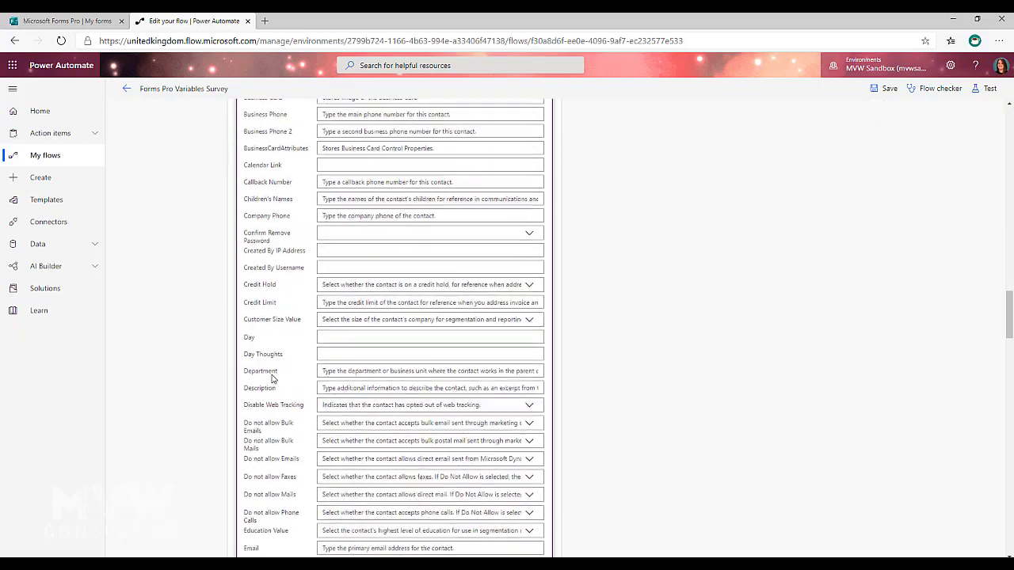
pyautogui.scroll(-9, 272, 379)
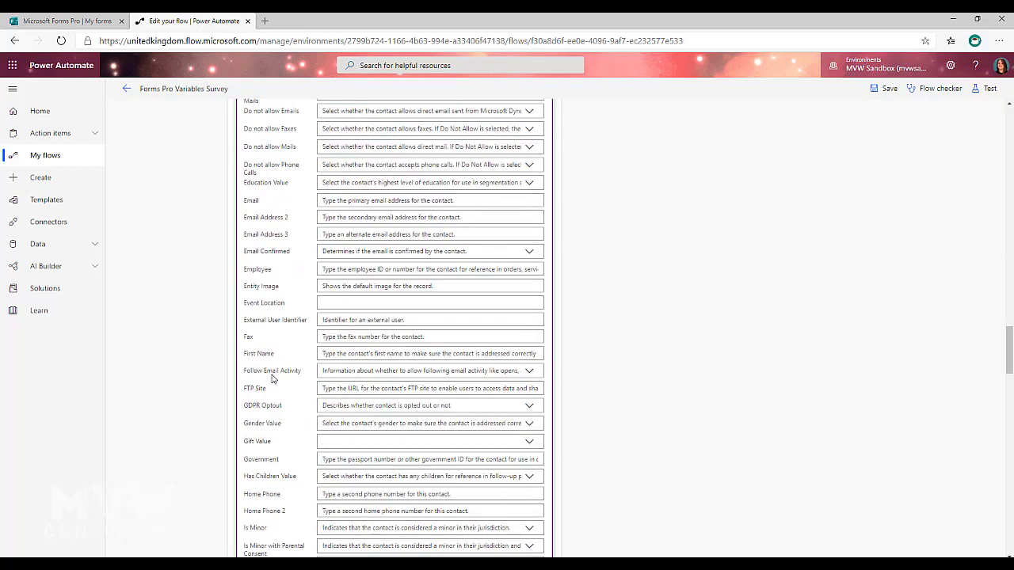
pyautogui.scroll(-10, 272, 378)
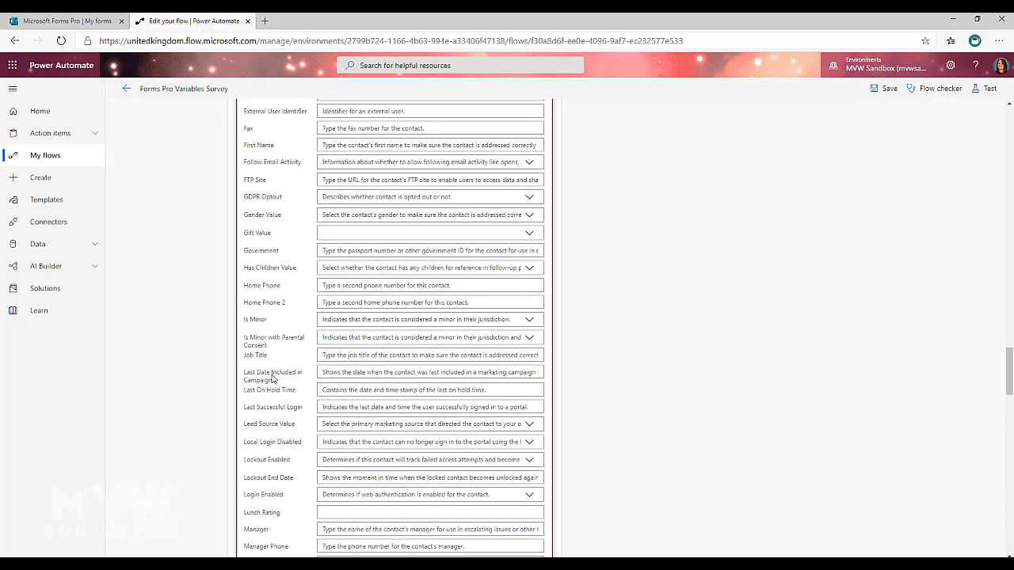
pyautogui.scroll(-3, 272, 379)
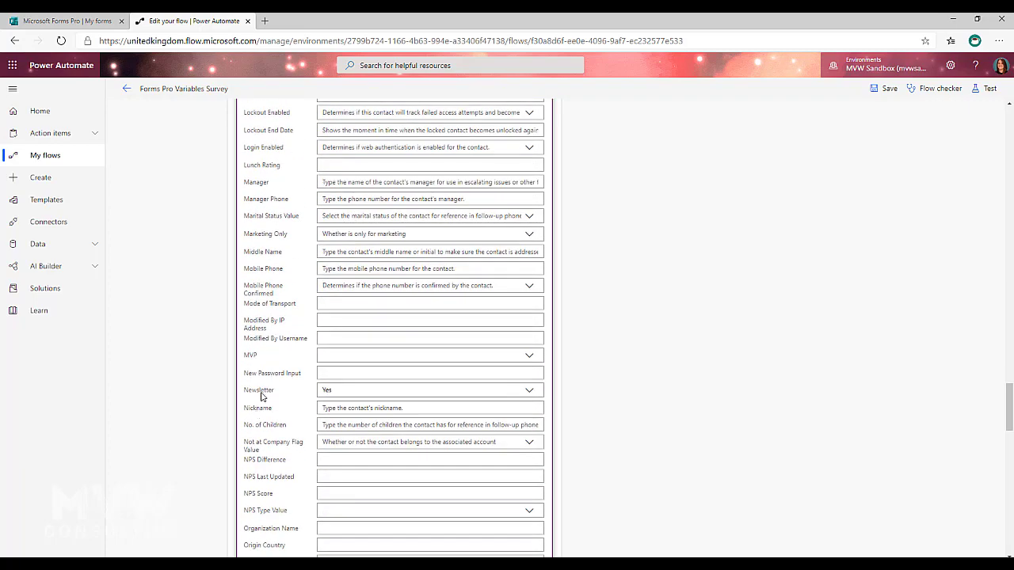
pyautogui.click(529, 391)
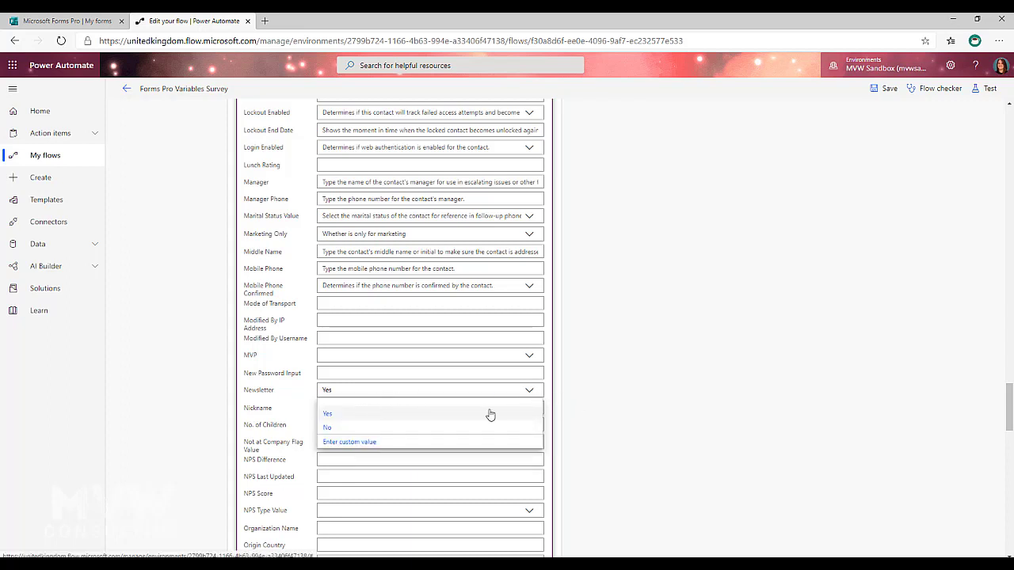
pyautogui.click(643, 413)
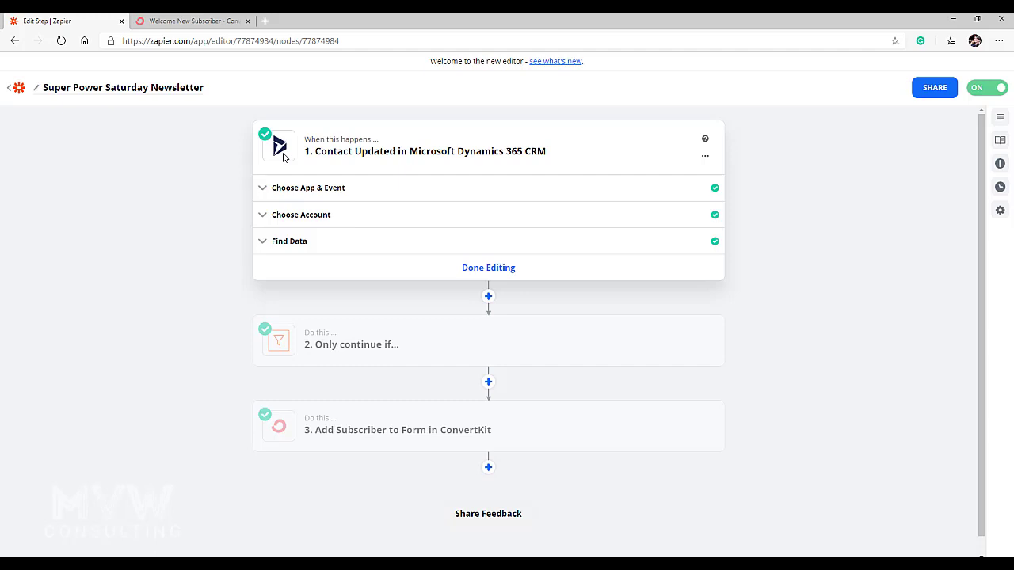
# In Zapier, review the Contact Updated trigger's app, available trigger events and connected Dynamics 365 account
pyautogui.click(264, 196)
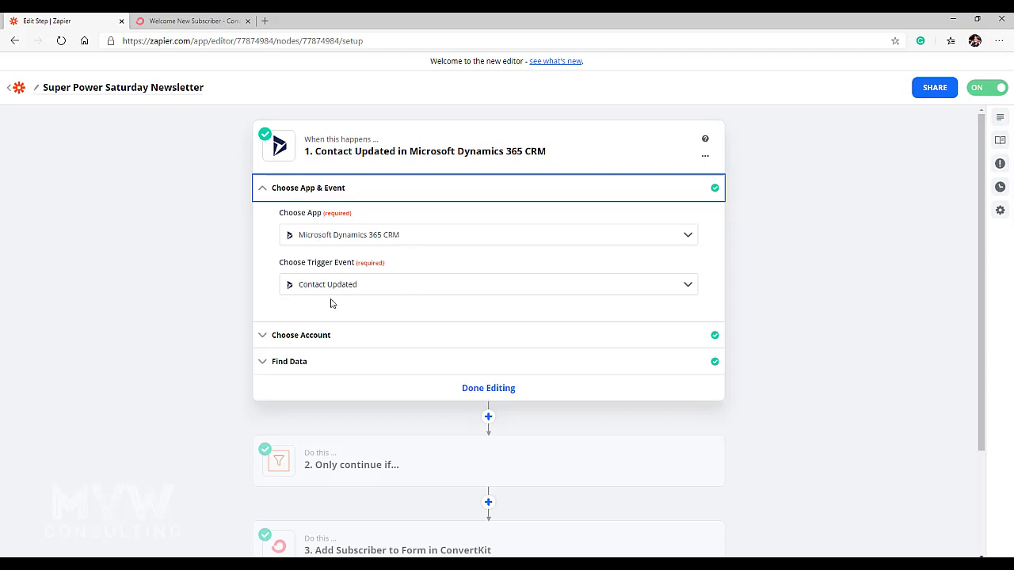
pyautogui.click(687, 287)
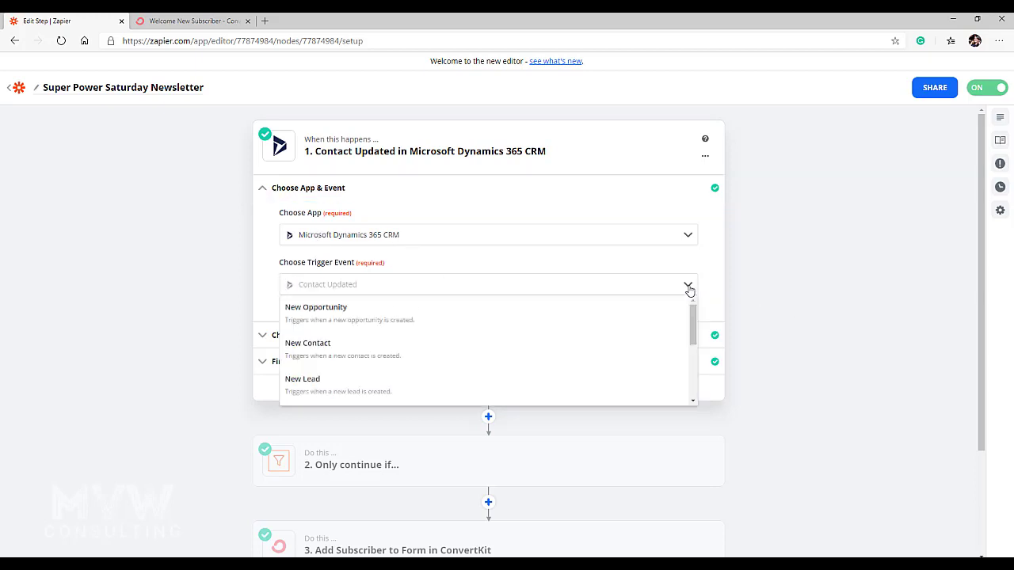
pyautogui.click(810, 273)
pyautogui.click(262, 335)
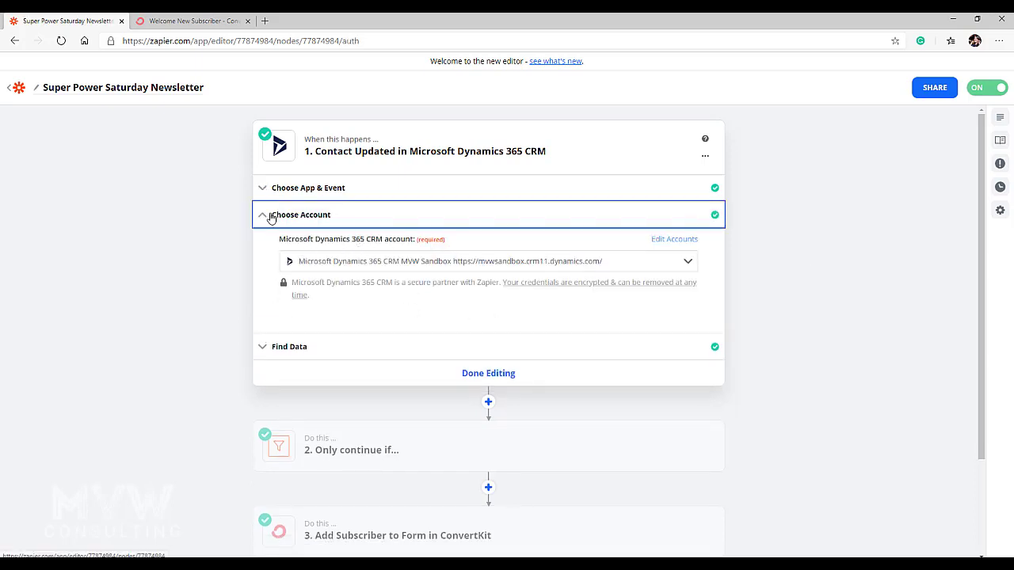
# Examine the trigger's Contact A sample data, looking through the name fields and mvw_newsletter, and close the sample section
pyautogui.click(260, 244)
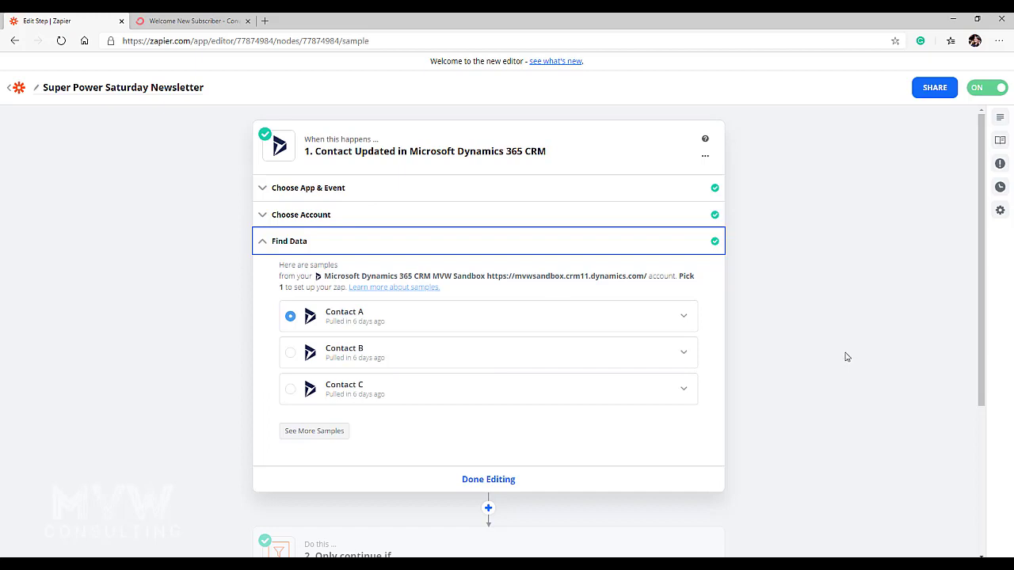
pyautogui.click(683, 318)
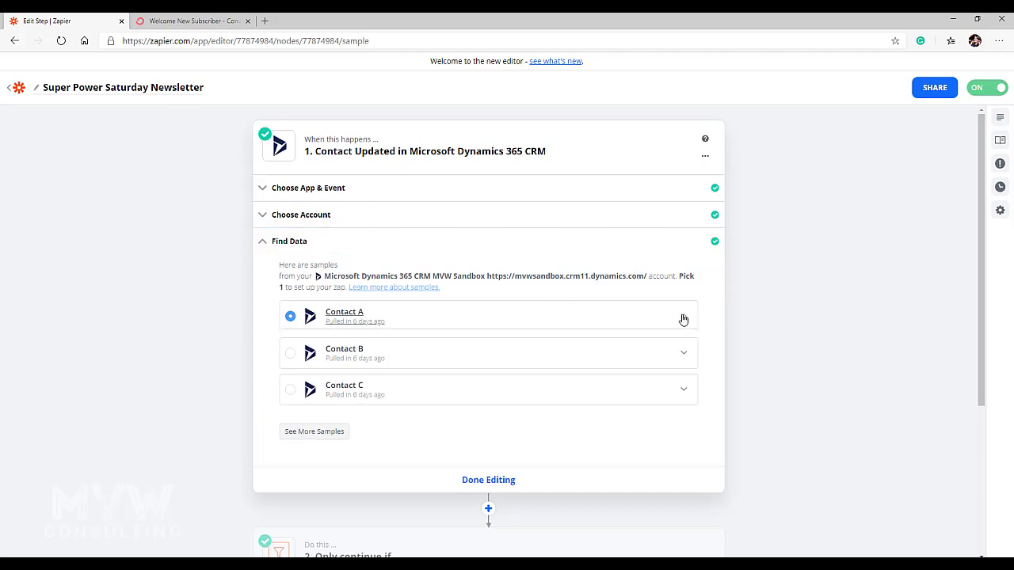
pyautogui.moveTo(693, 369); pyautogui.dragTo(695, 381)
pyautogui.scroll(-1, 459, 410)
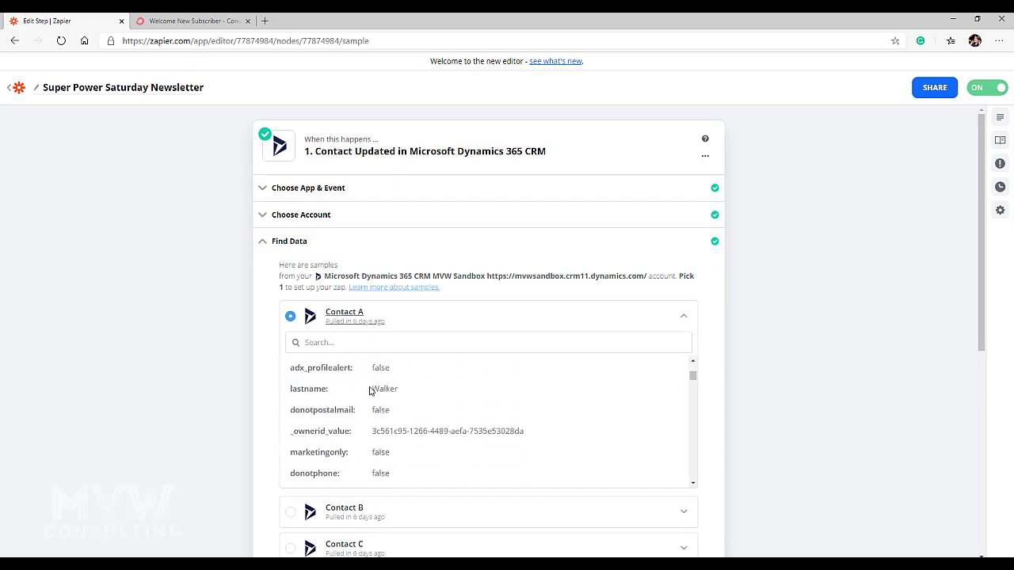
pyautogui.scroll(-2, 374, 389)
pyautogui.scroll(-5, 412, 390)
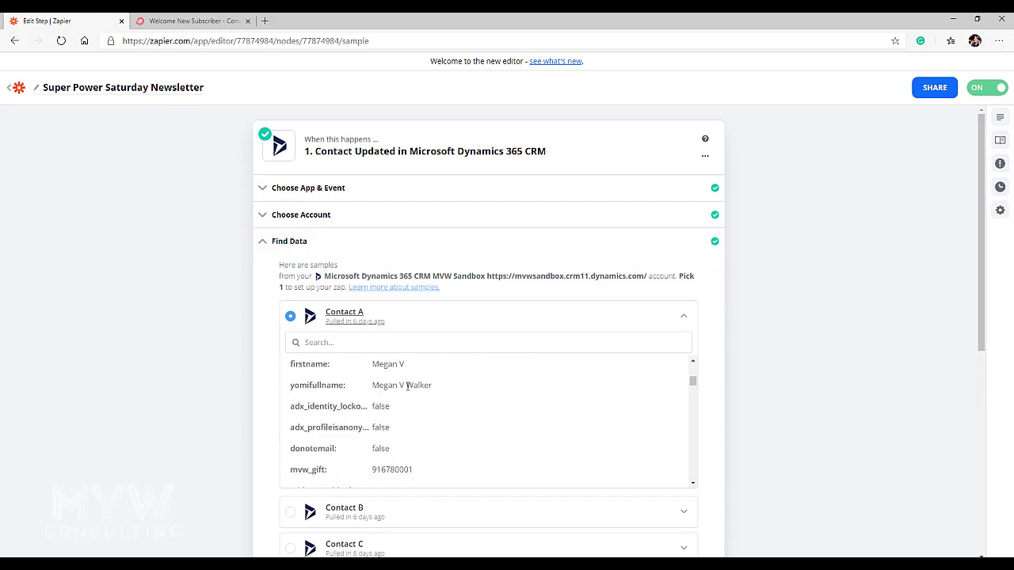
pyautogui.scroll(-8, 367, 435)
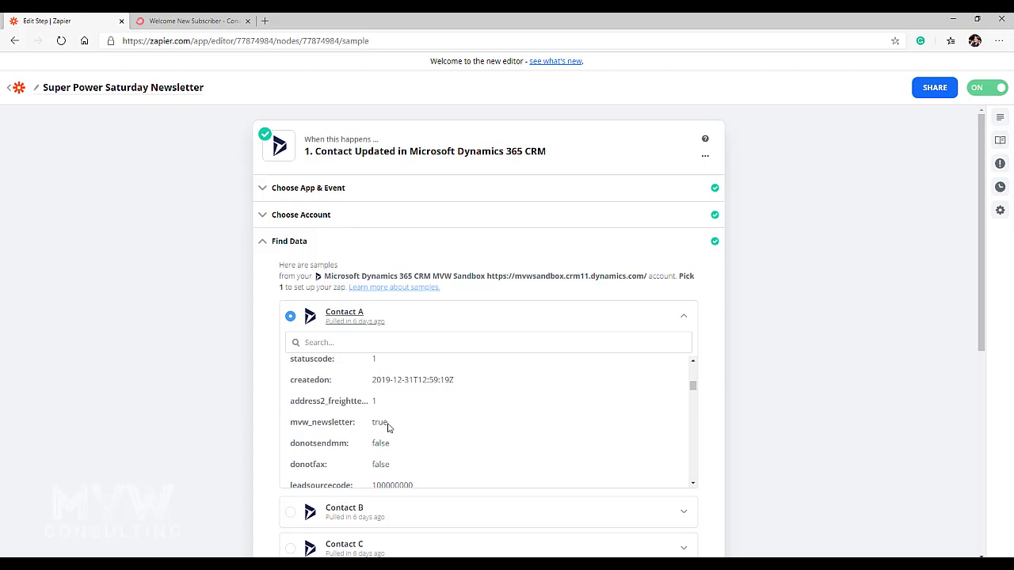
pyautogui.click(685, 320)
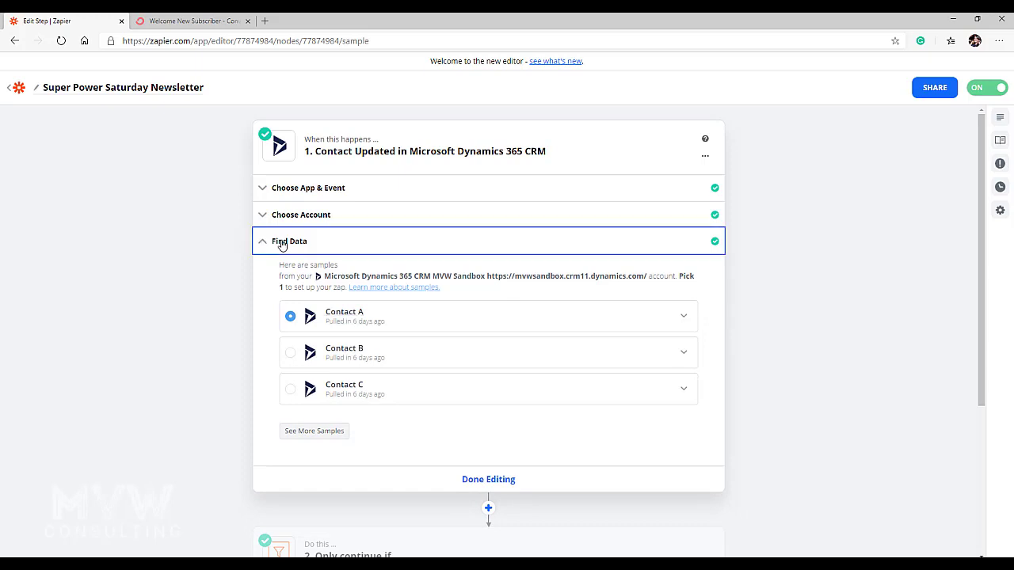
pyautogui.click(281, 242)
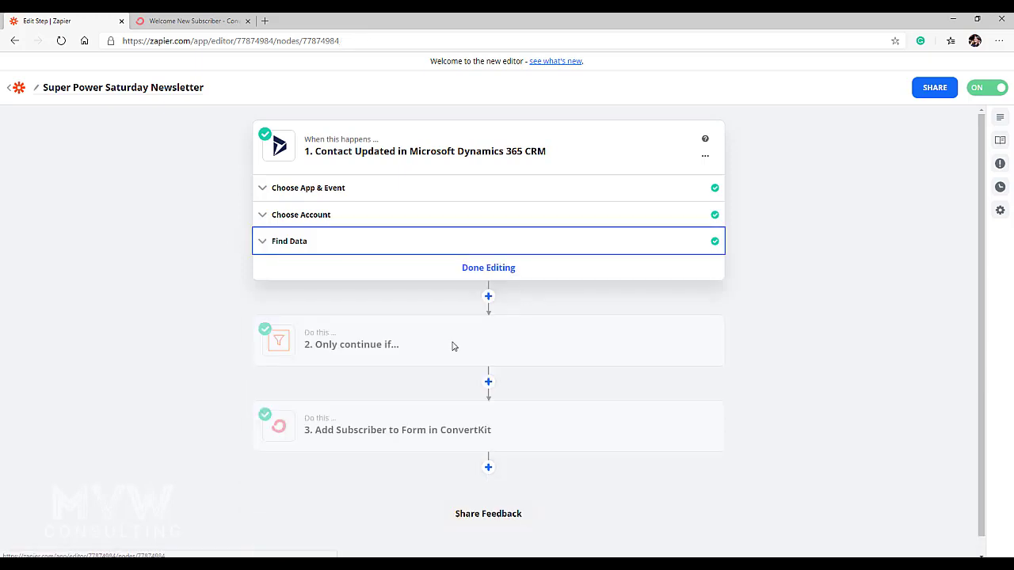
# Review the Only continue if filter step's app, its Mvw Newsletter condition and the contact fields available for filtering
pyautogui.click(375, 347)
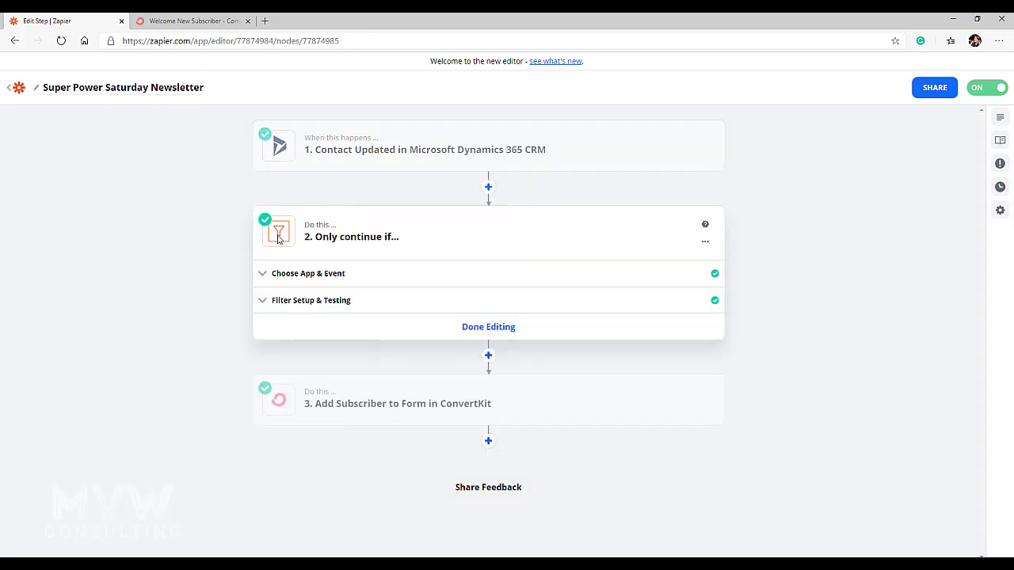
pyautogui.click(262, 275)
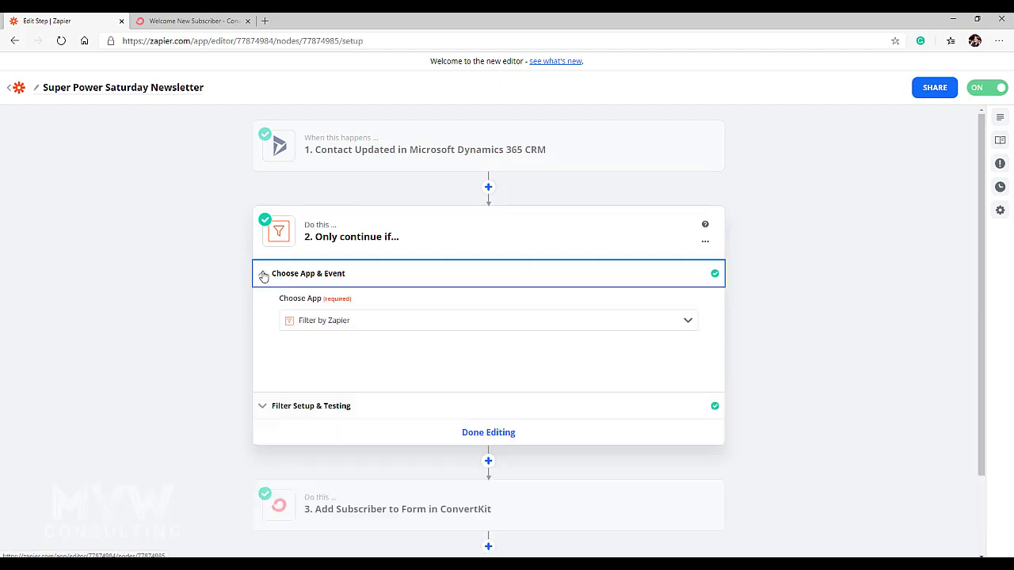
pyautogui.click(268, 406)
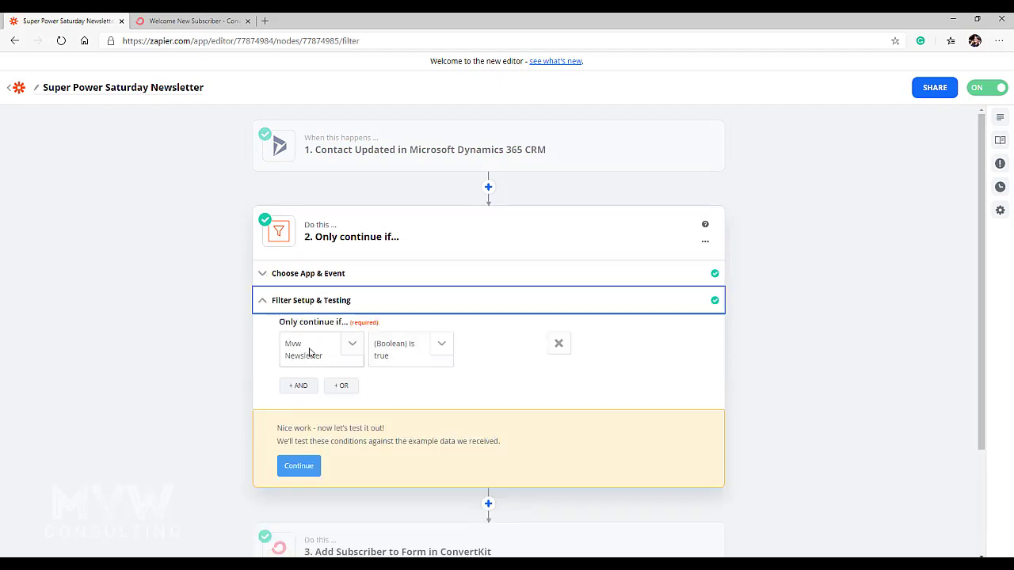
pyautogui.moveTo(324, 359); pyautogui.dragTo(283, 345)
pyautogui.click(311, 353)
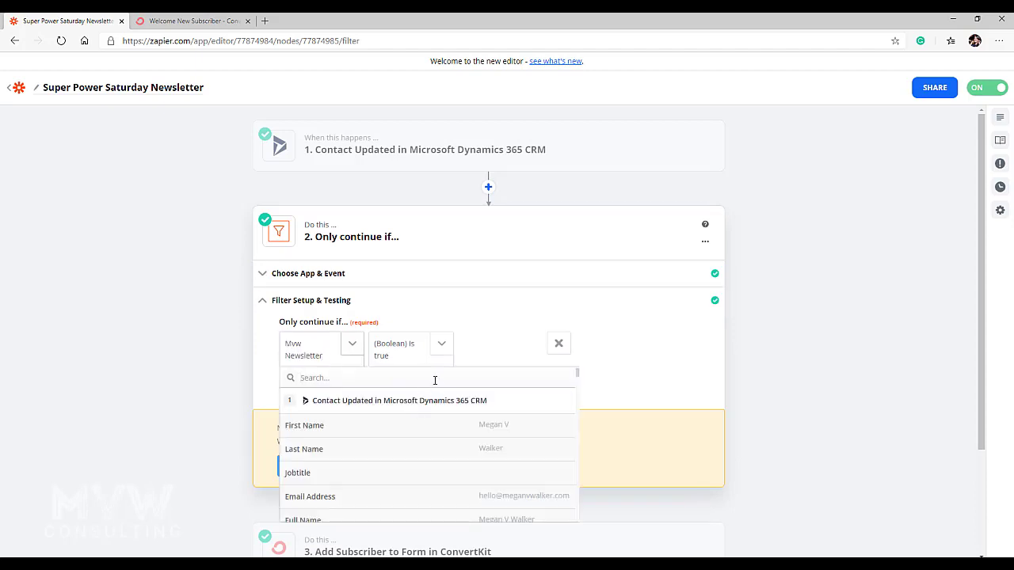
pyautogui.click(704, 402)
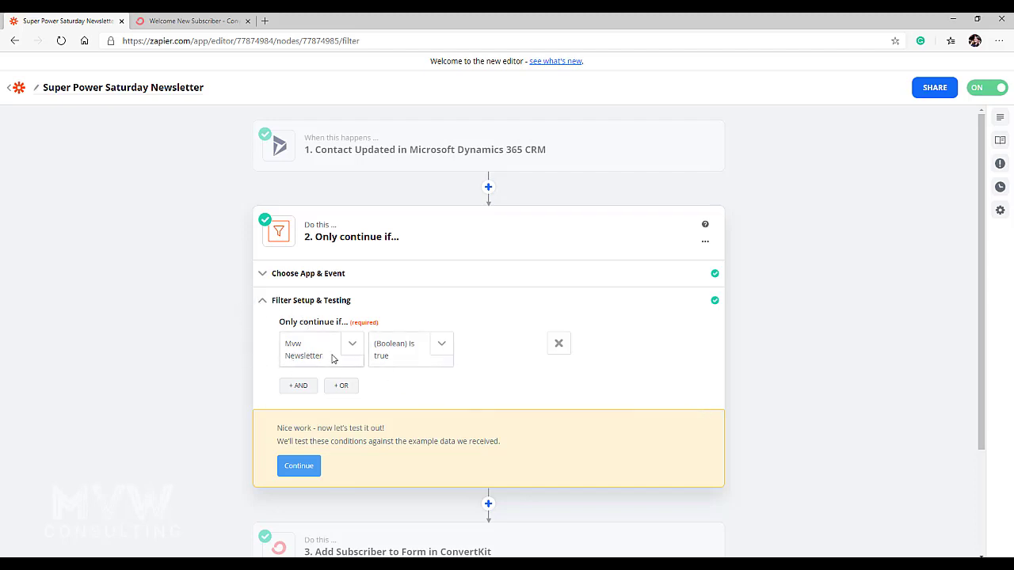
# Close the filter setup and review the Add Subscriber to Form step's app, action event and connected ConvertKit account
pyautogui.click(264, 301)
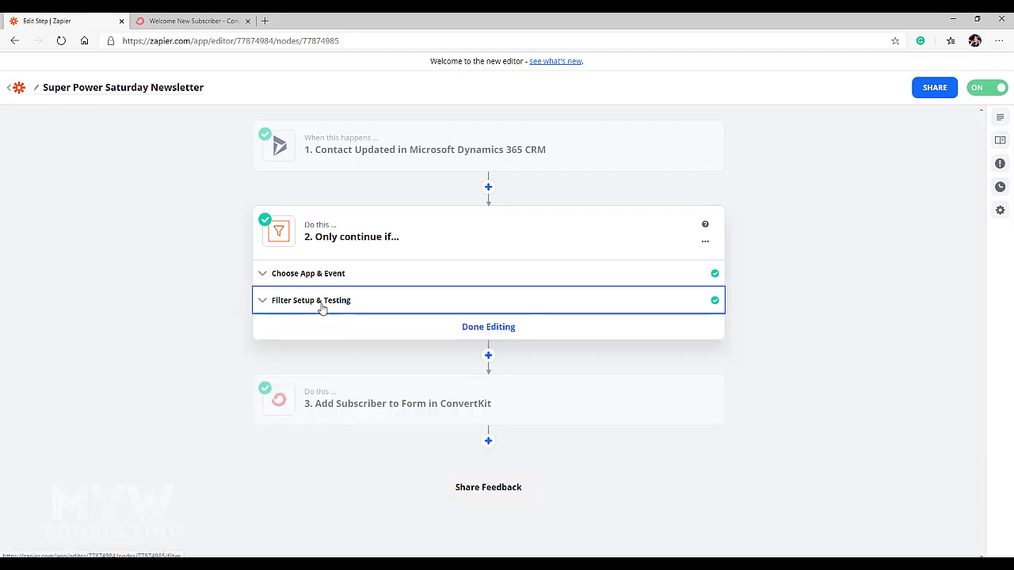
pyautogui.click(343, 405)
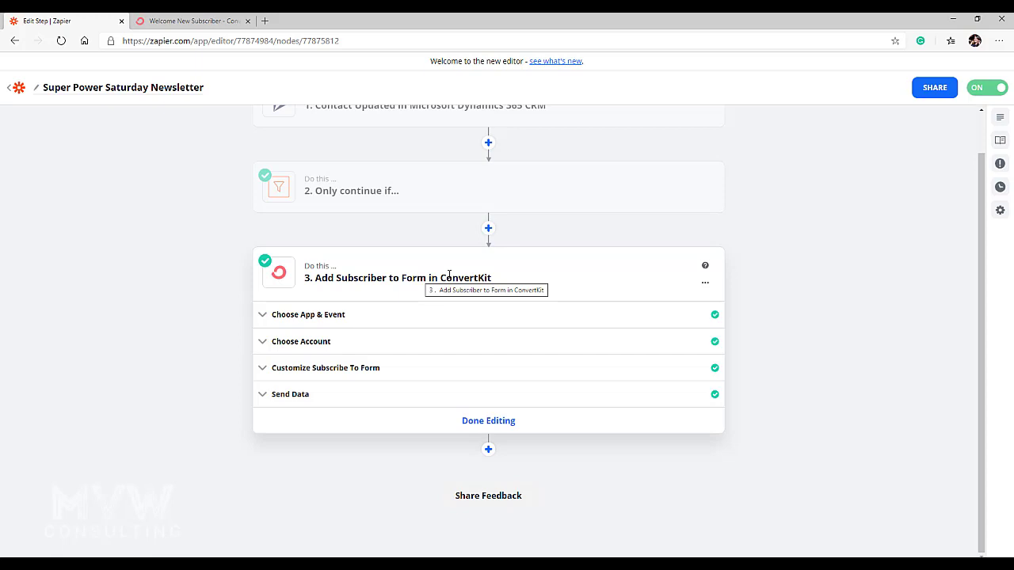
pyautogui.click(279, 319)
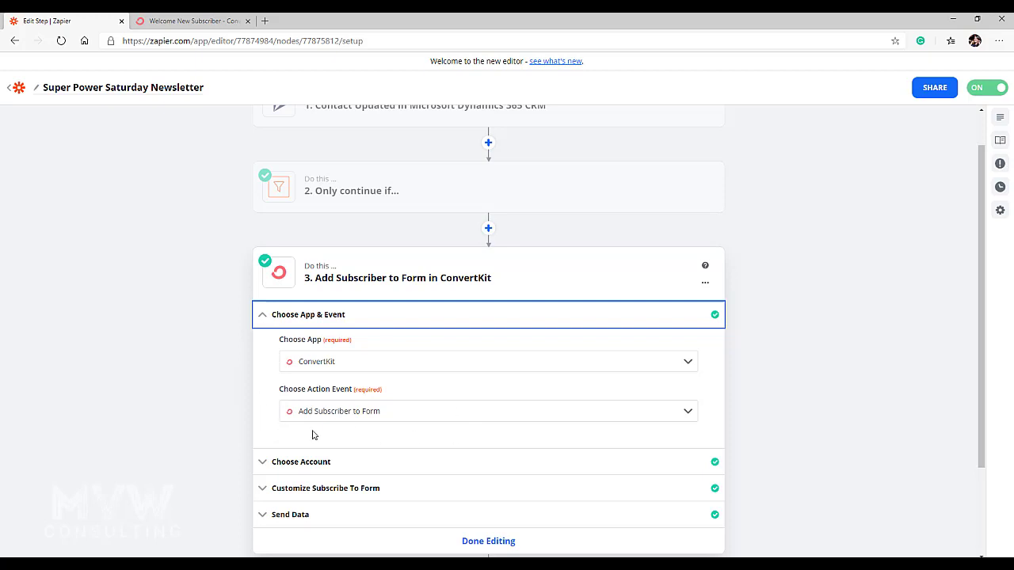
pyautogui.scroll(-2, 286, 401)
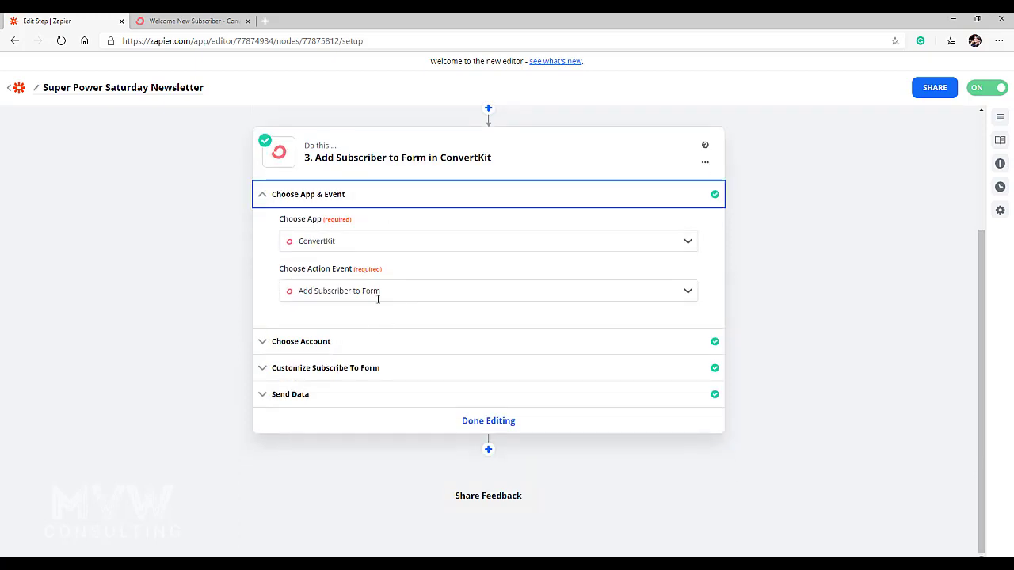
pyautogui.click(265, 344)
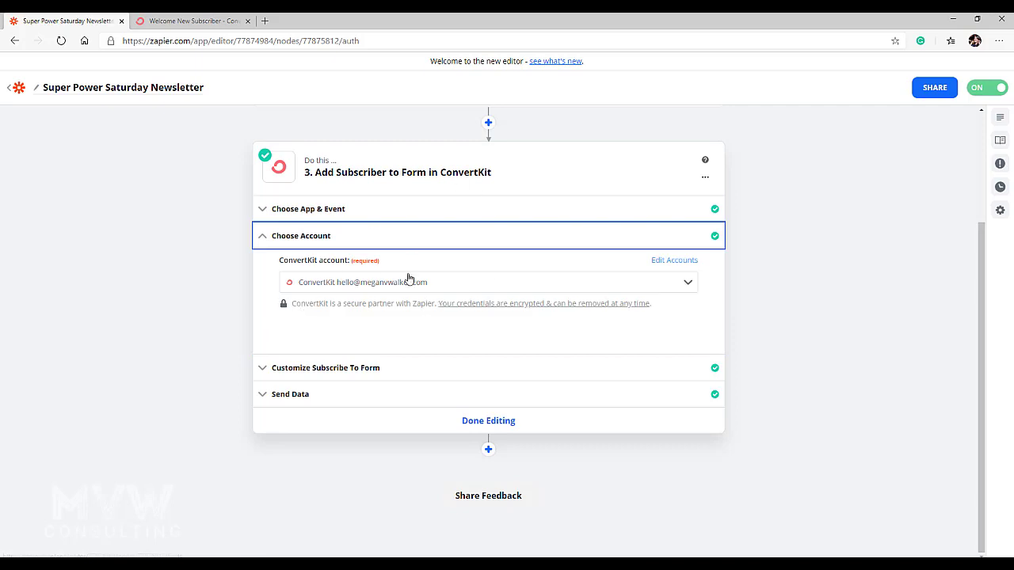
# Examine the Customize Subscribe To Form field mappings and the available choices for its Form field, keeping Pop Up Form, and close the section
pyautogui.click(269, 369)
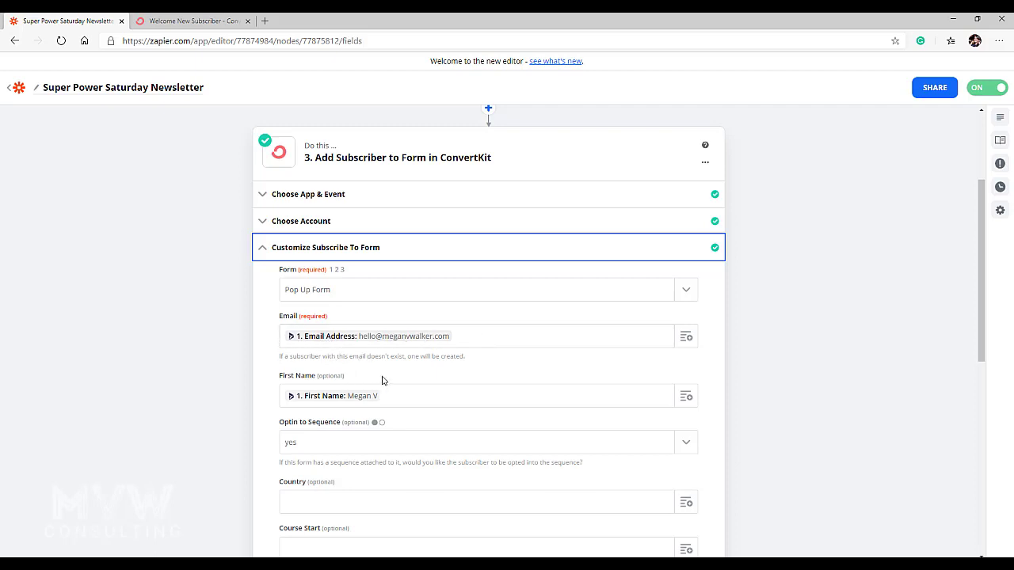
pyautogui.scroll(-2, 382, 380)
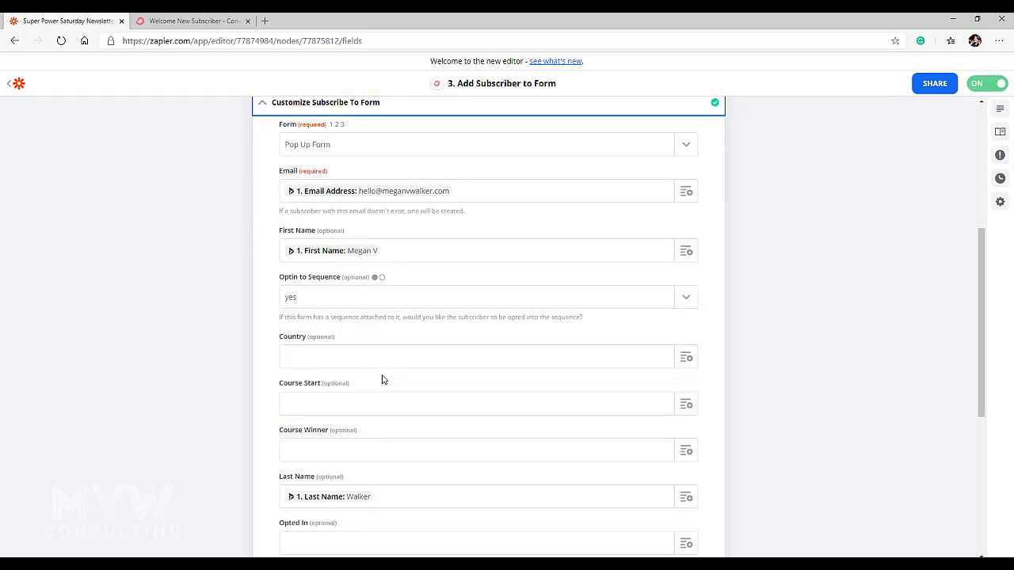
pyautogui.scroll(-2, 382, 380)
pyautogui.scroll(4, 437, 373)
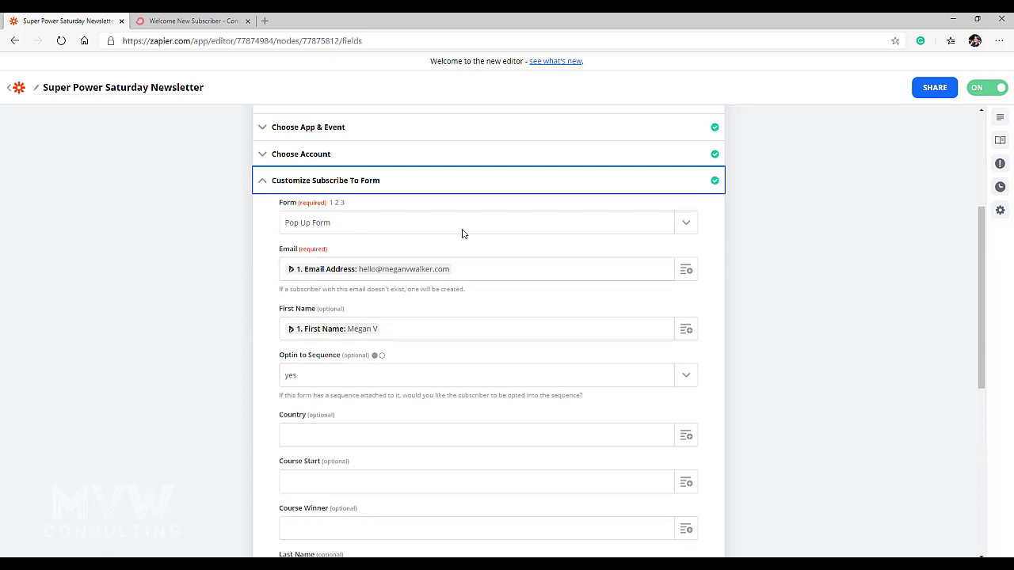
pyautogui.click(692, 233)
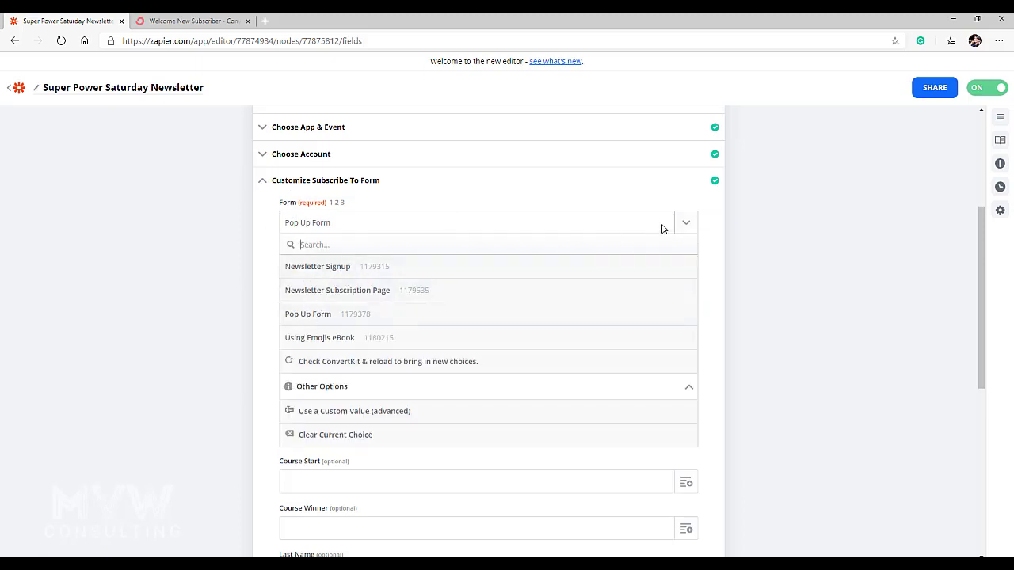
pyautogui.click(715, 226)
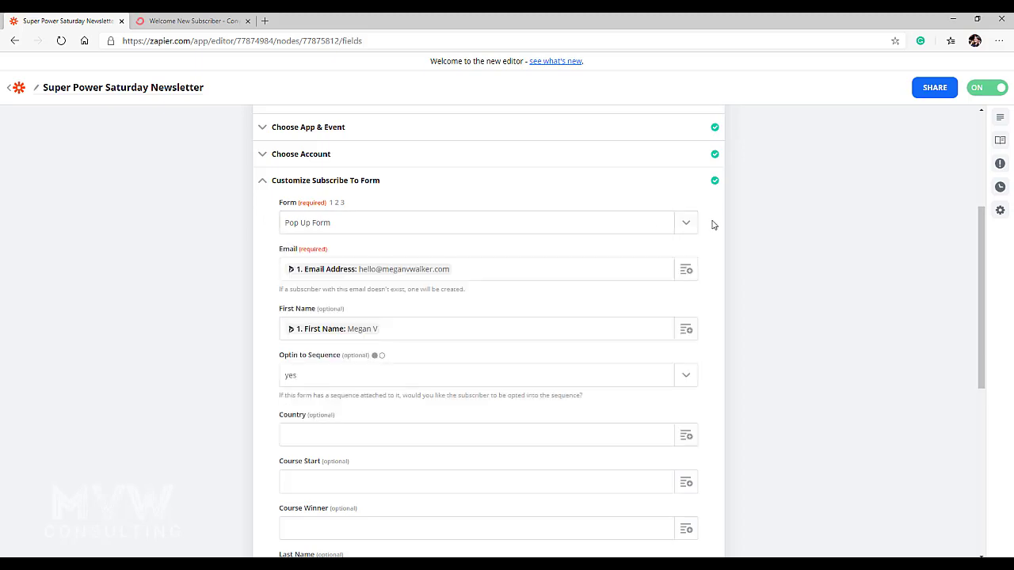
pyautogui.click(263, 188)
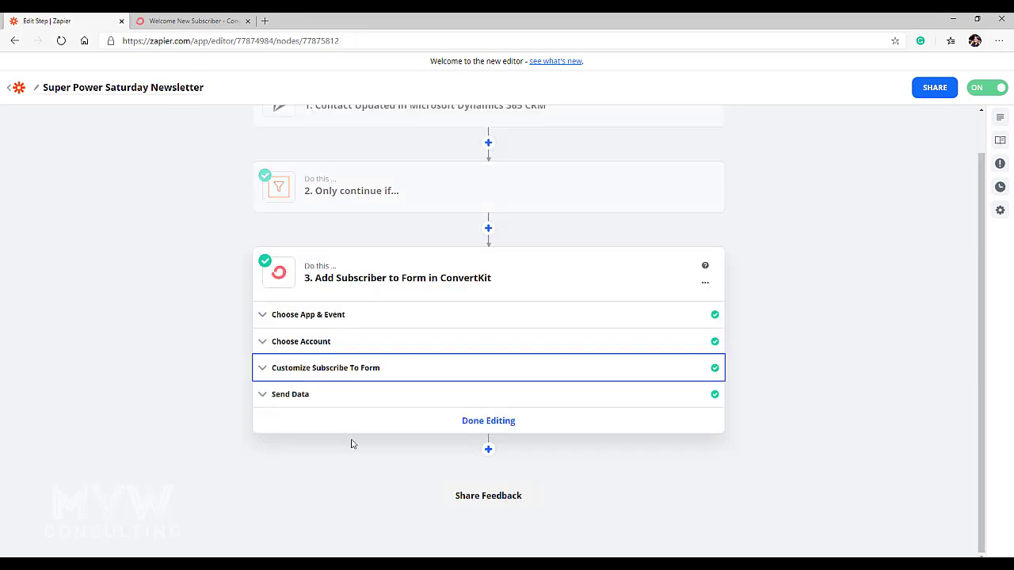
# Review the Send Data test result for the ConvertKit subscriber, close it and show the Customize Subscribe To Form settings again
pyautogui.click(262, 394)
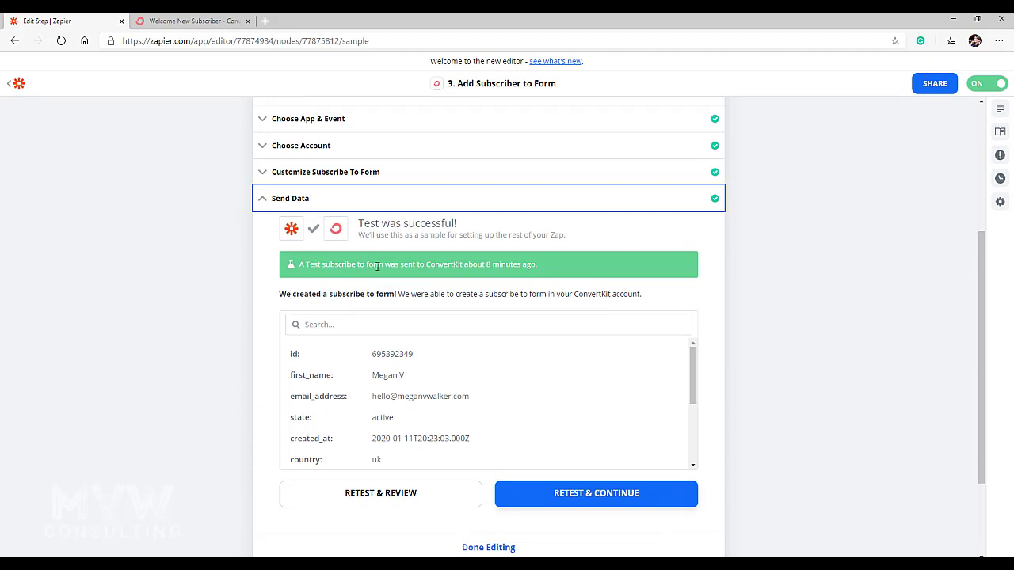
pyautogui.click(265, 204)
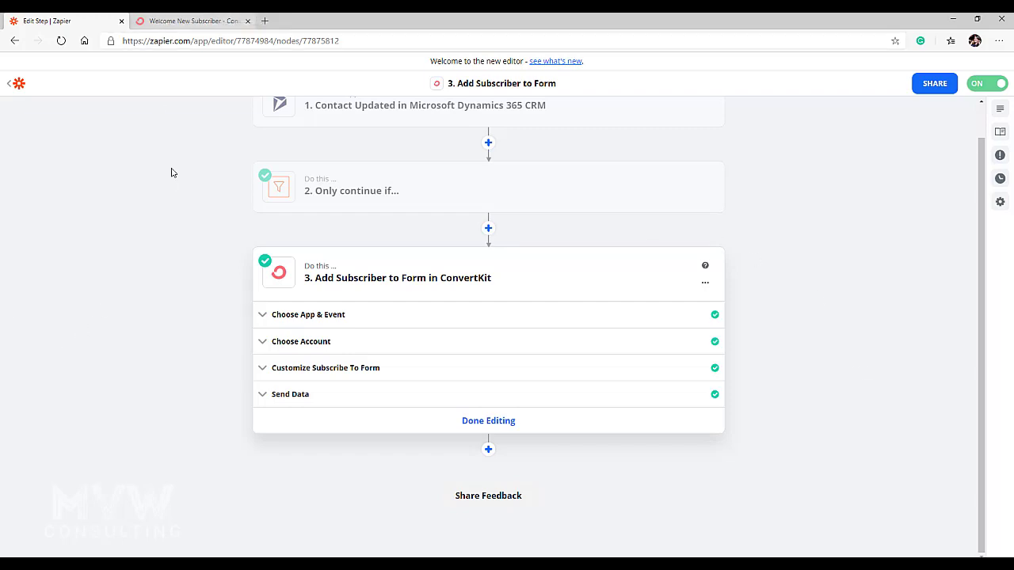
pyautogui.click(265, 369)
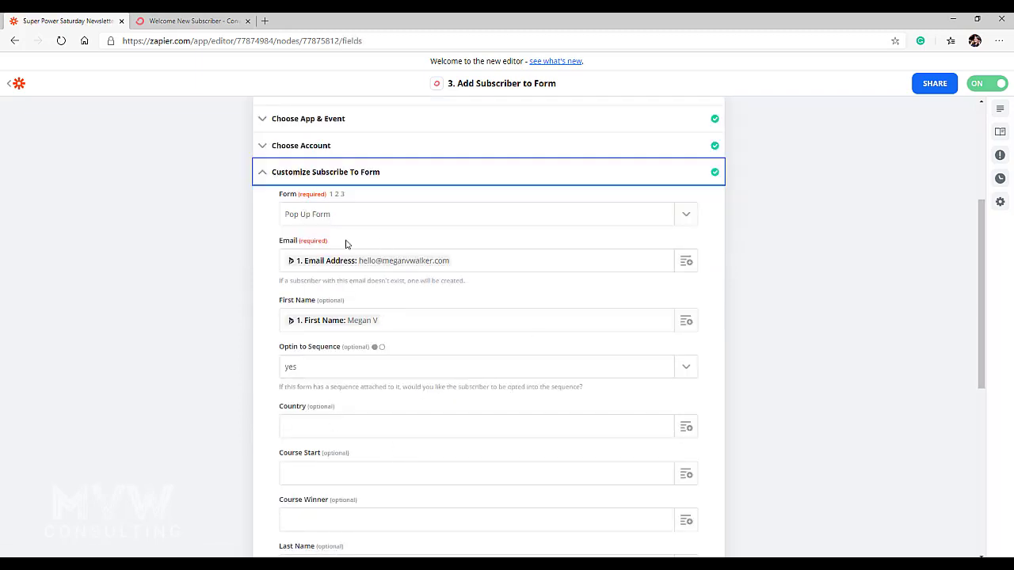
# Switch to ConvertKit and examine the Welcome New Subscriber automation from its entry forms through the newsletter tag check to Send Welcome Email
pyautogui.click(190, 21)
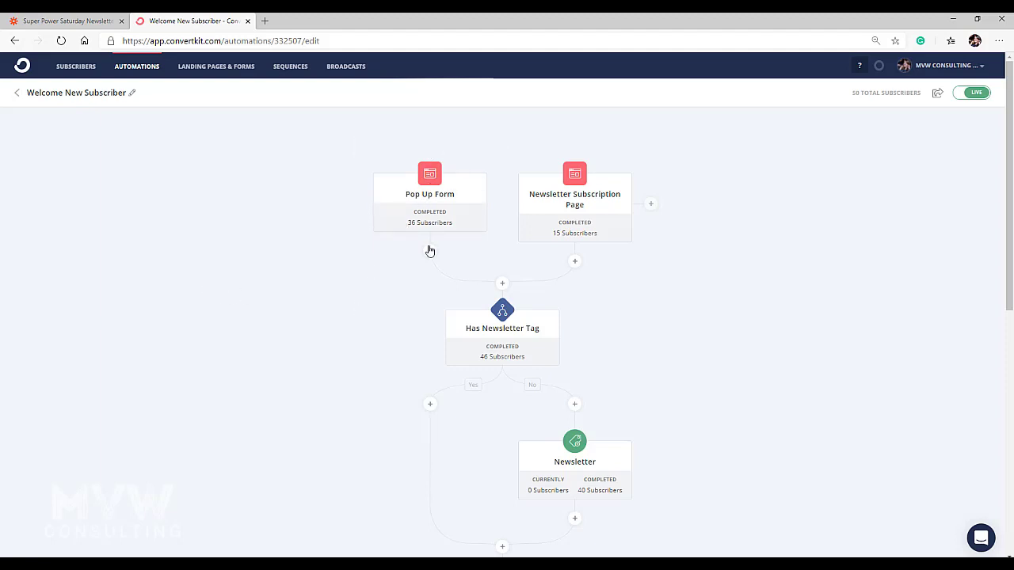
pyautogui.moveTo(435, 195)
pyautogui.moveTo(589, 211)
pyautogui.scroll(-1, 699, 296)
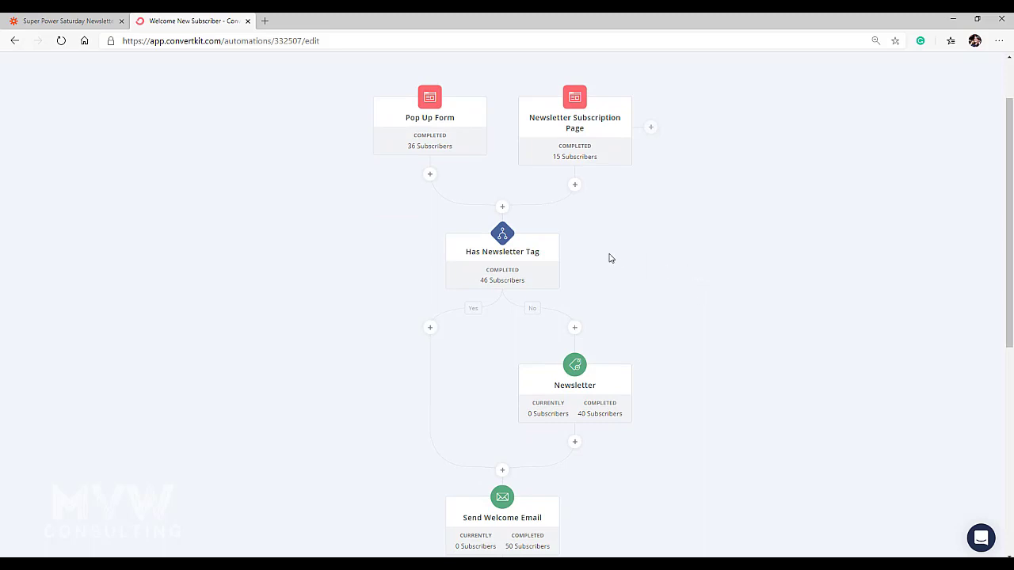
pyautogui.moveTo(494, 252)
pyautogui.moveTo(600, 413)
pyautogui.scroll(-2, 715, 407)
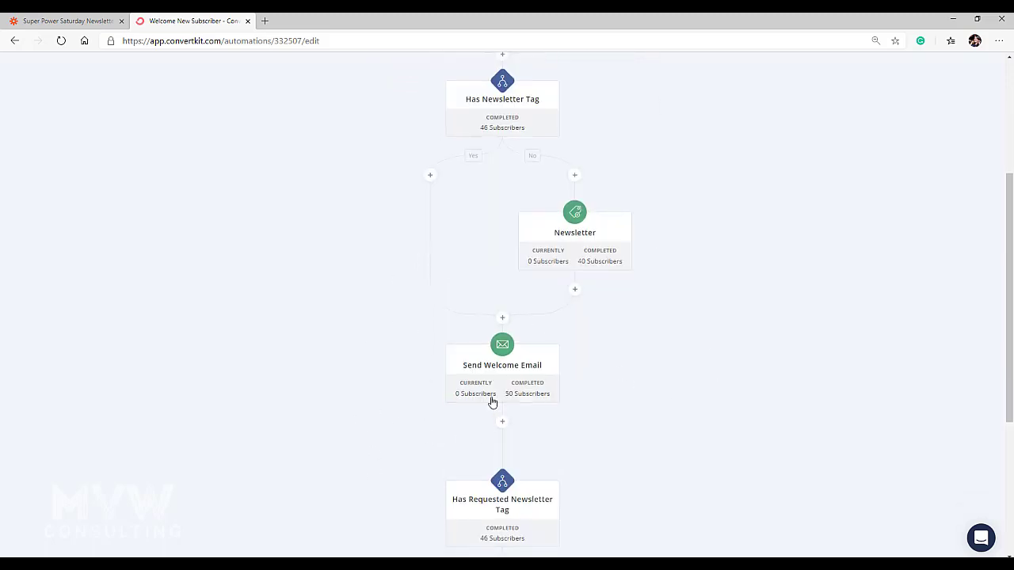
pyautogui.scroll(1, 643, 415)
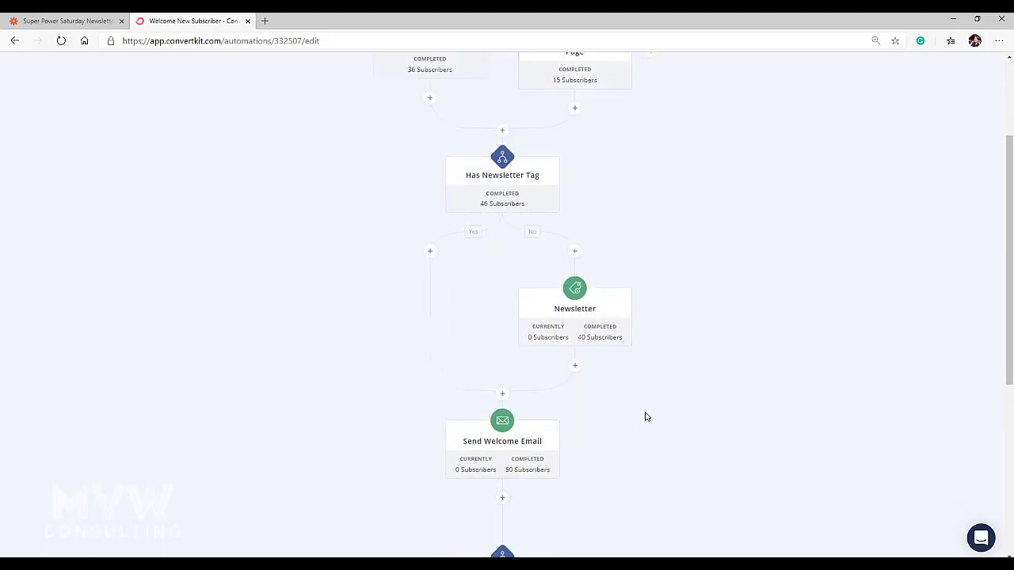